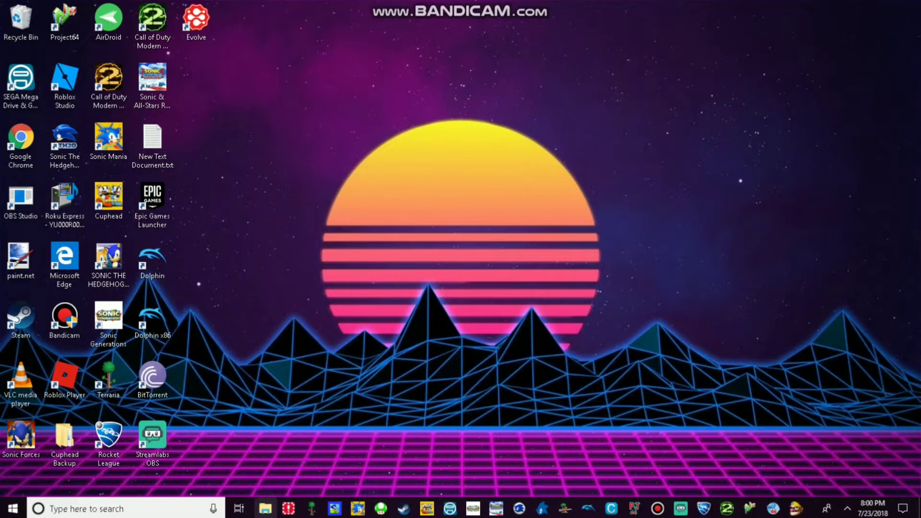
pyautogui.click(265, 508)
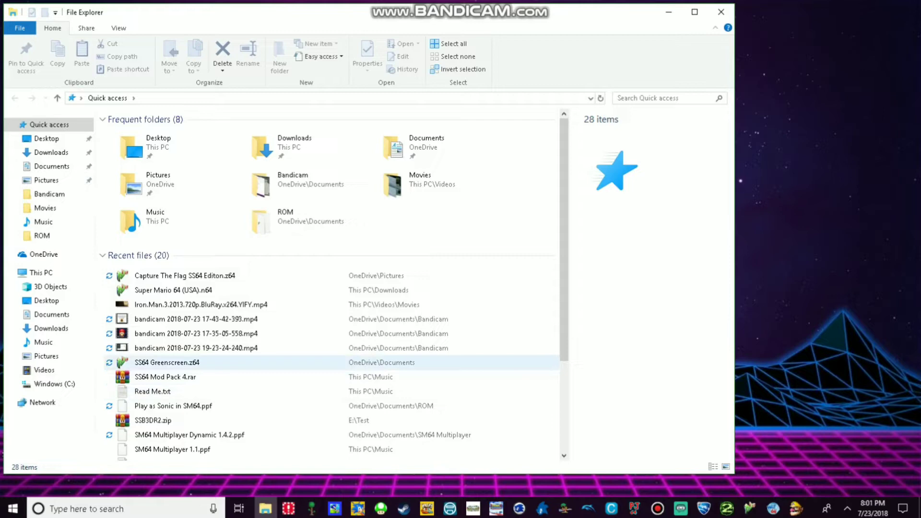
pyautogui.click(668, 11)
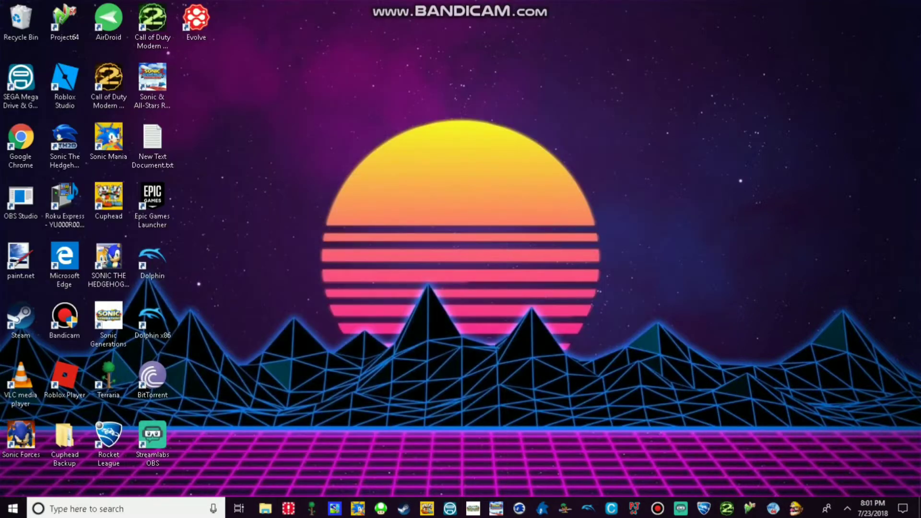
# Launch Project64 and continue past its support dialog.
pyautogui.click(750, 508)
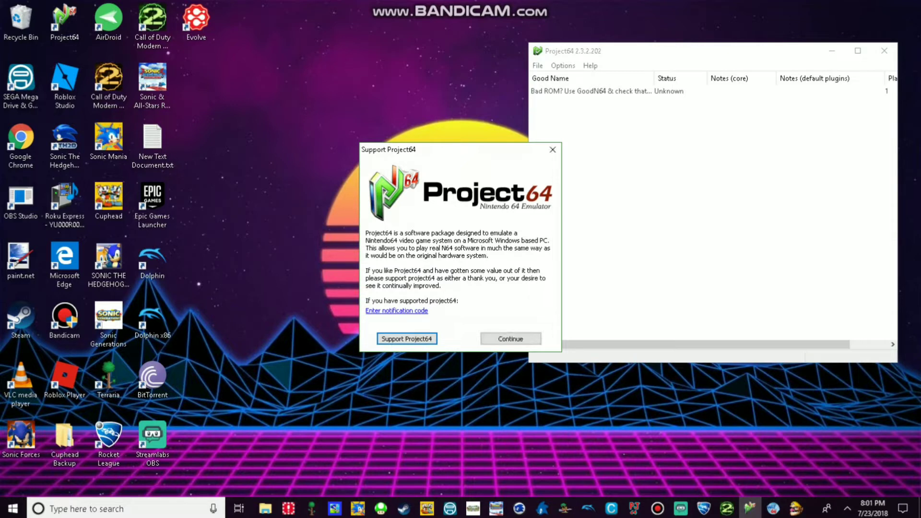
pyautogui.click(510, 339)
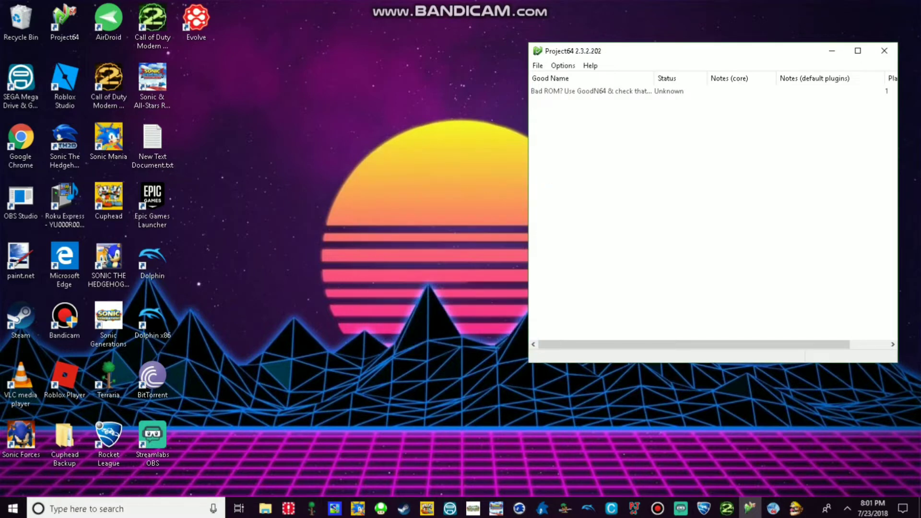
pyautogui.click(537, 66)
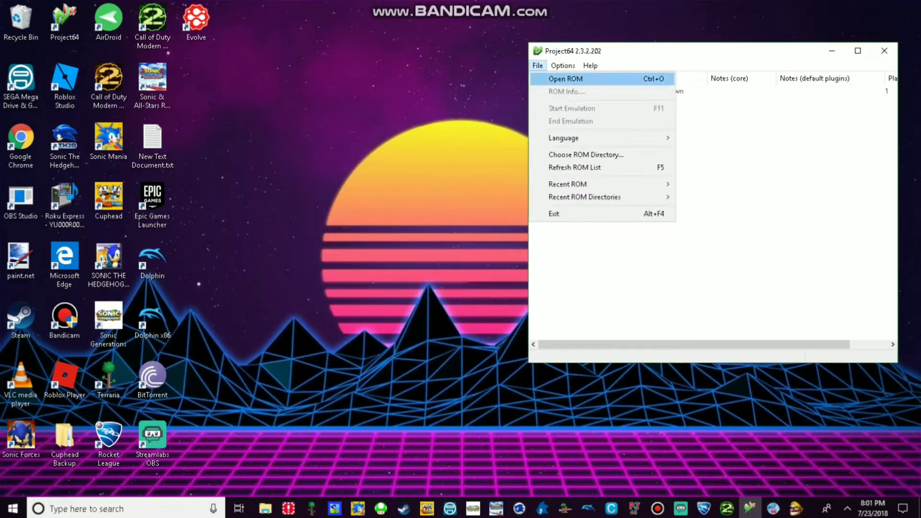
pyautogui.press('Return')
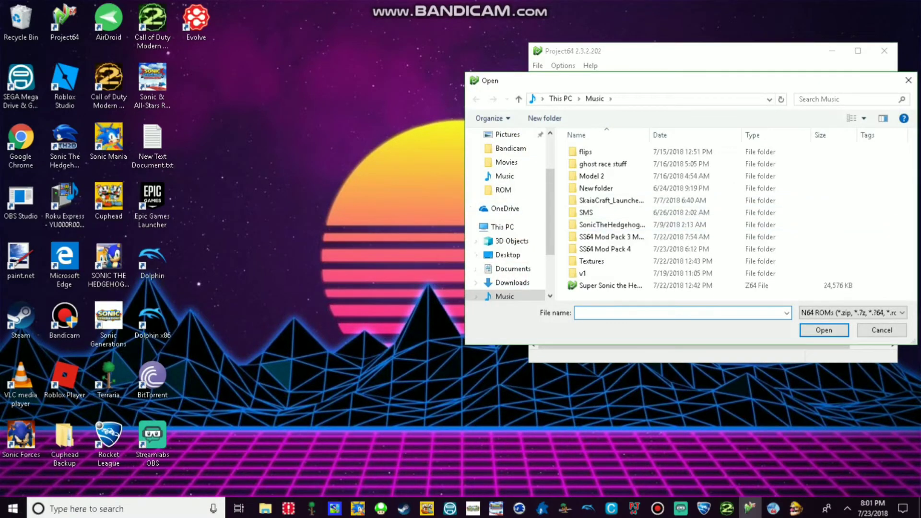
pyautogui.click(908, 80)
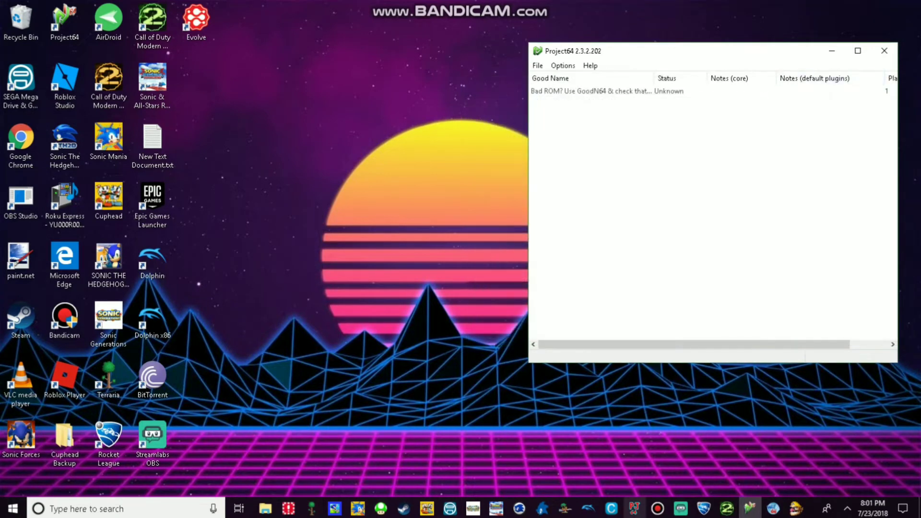
# Launch the SM64 Online Tool.
pyautogui.click(796, 508)
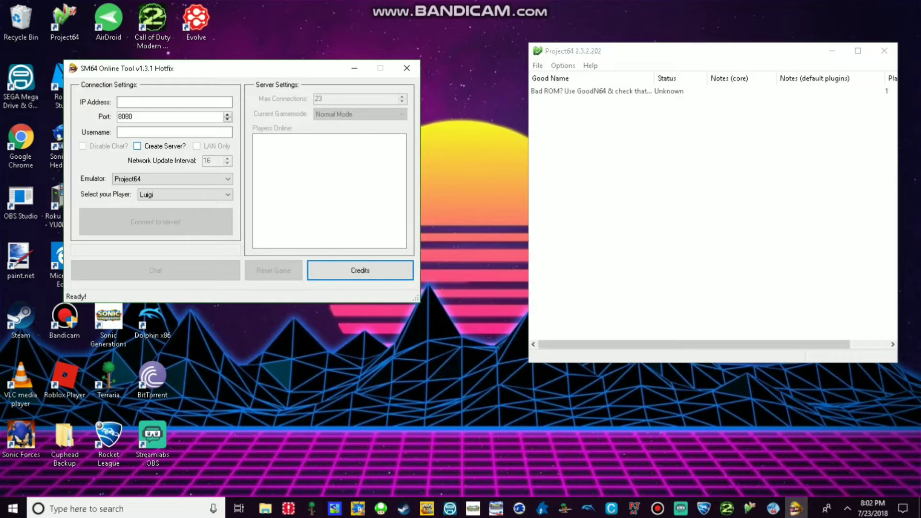
pyautogui.click(174, 102)
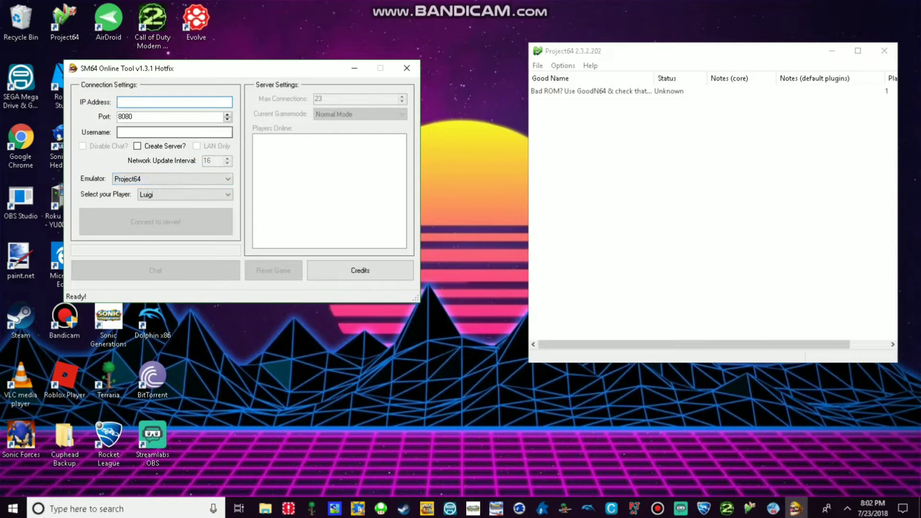
pyautogui.click(175, 132)
pyautogui.write('Lazym12')
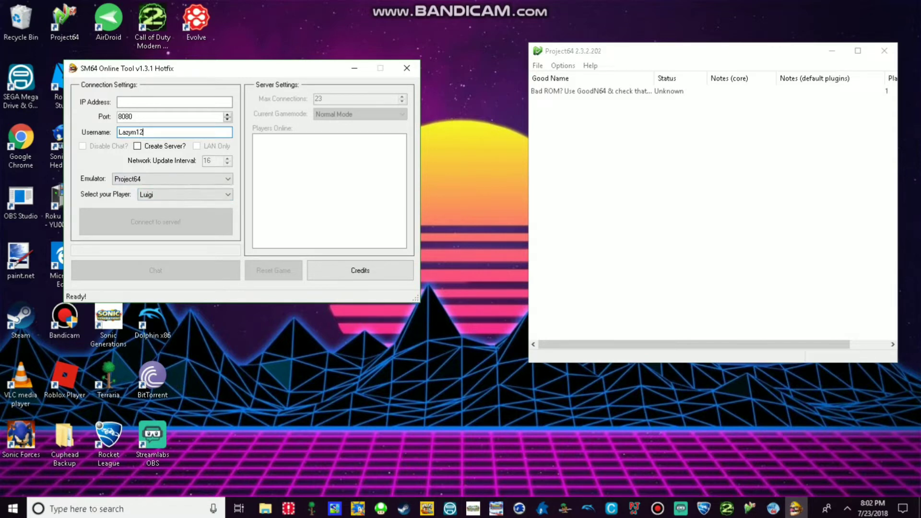
pyautogui.hotkey('ctrl', 'a')
pyautogui.press('BackSpace')
# Set up a LAN-only server to create, with Project64 as the emulator and Mario as the player.
pyautogui.click(137, 146)
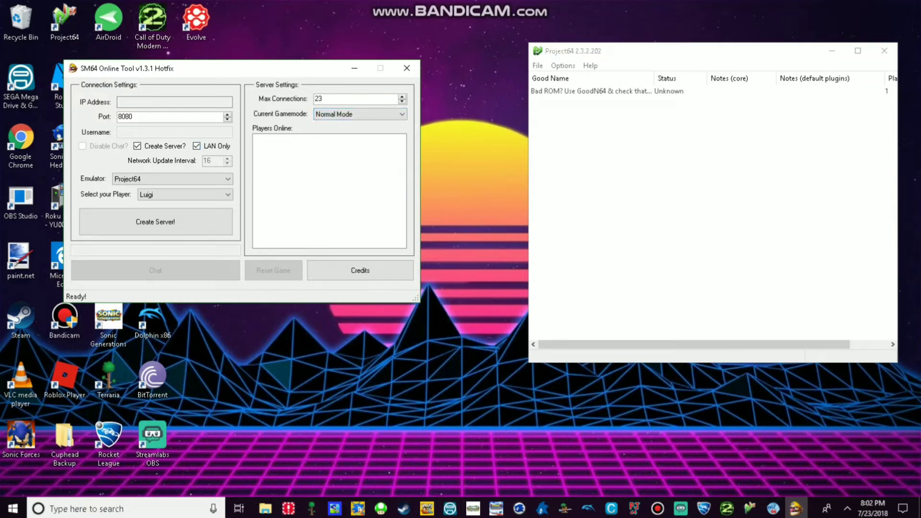
pyautogui.click(173, 179)
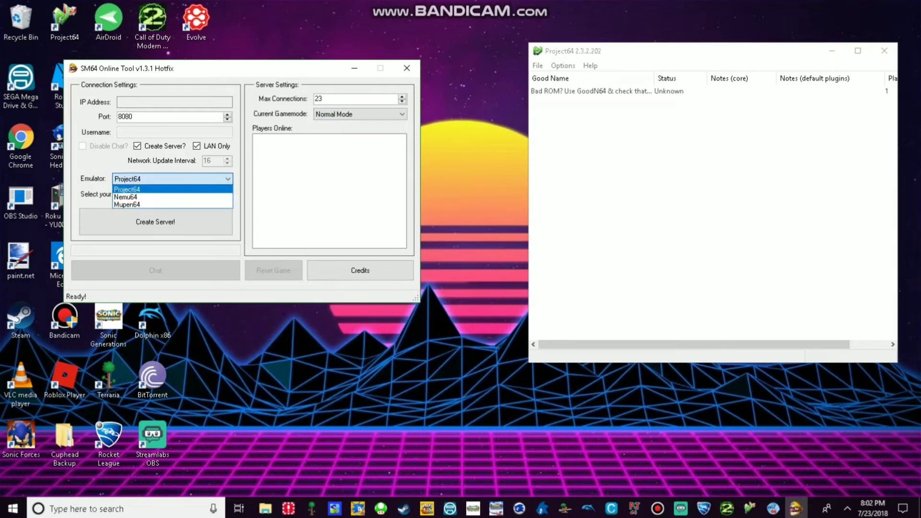
pyautogui.click(172, 179)
pyautogui.click(172, 179)
pyautogui.click(172, 179)
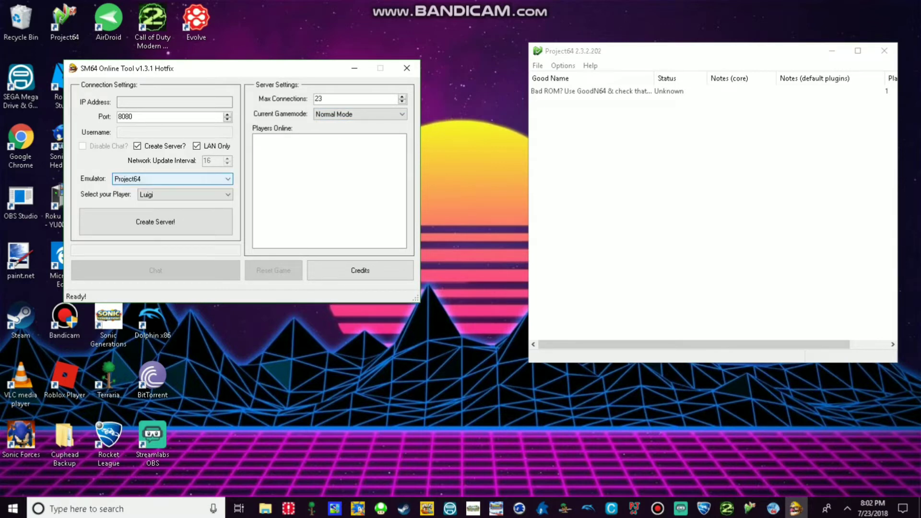
pyautogui.click(185, 194)
pyautogui.click(184, 212)
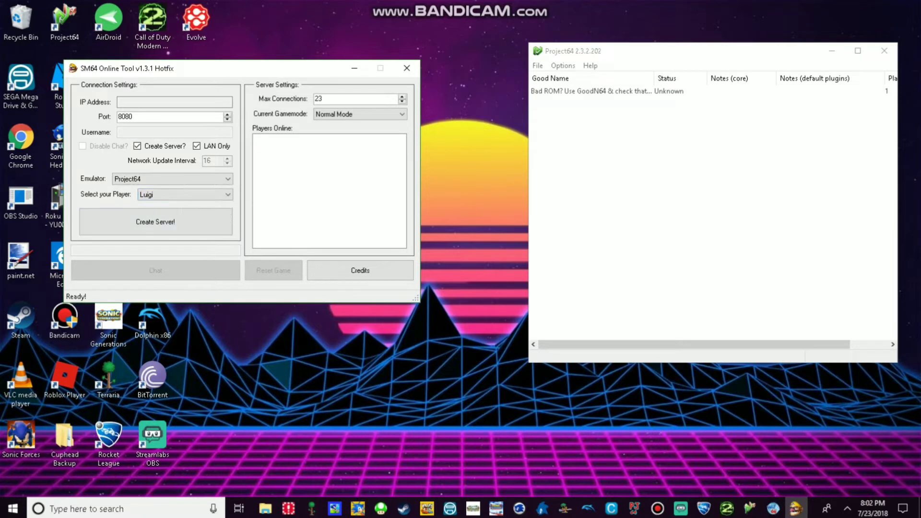
pyautogui.click(185, 195)
pyautogui.click(185, 204)
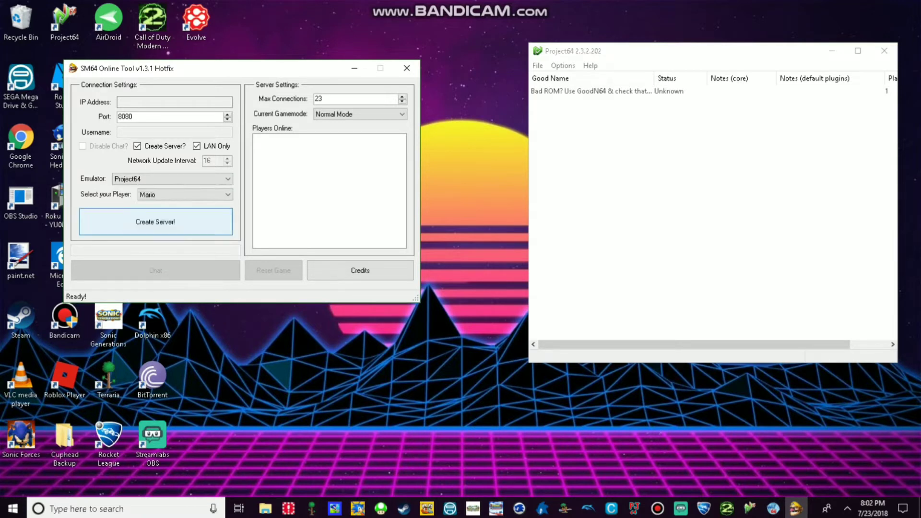
# In Project64, open the ROM "Capture The Flag SS64 Editon.z64" from the Pictures folder.
pyautogui.click(590, 78)
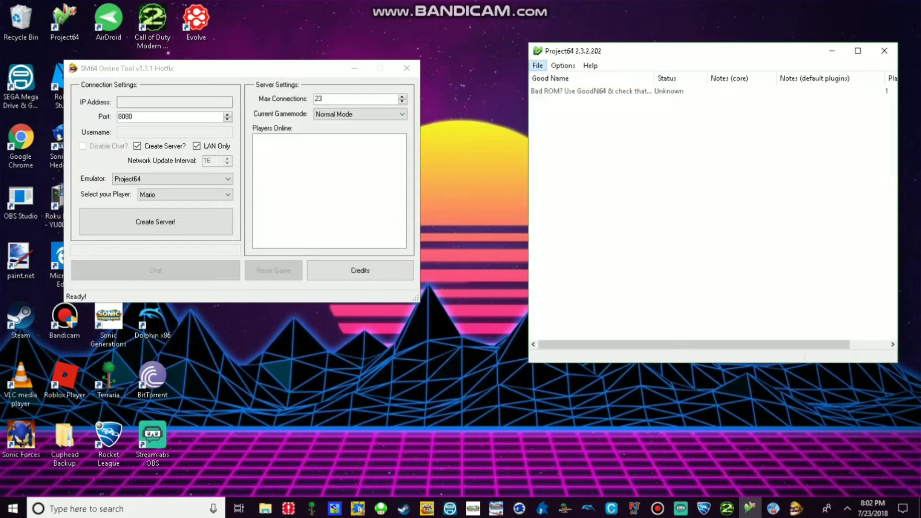
pyautogui.click(538, 65)
pyautogui.click(566, 92)
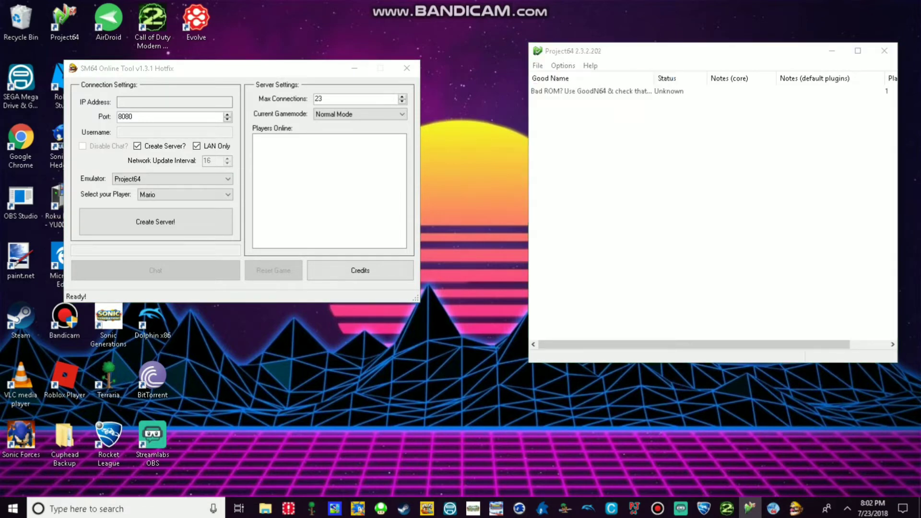
pyautogui.scroll(-1, 513, 269)
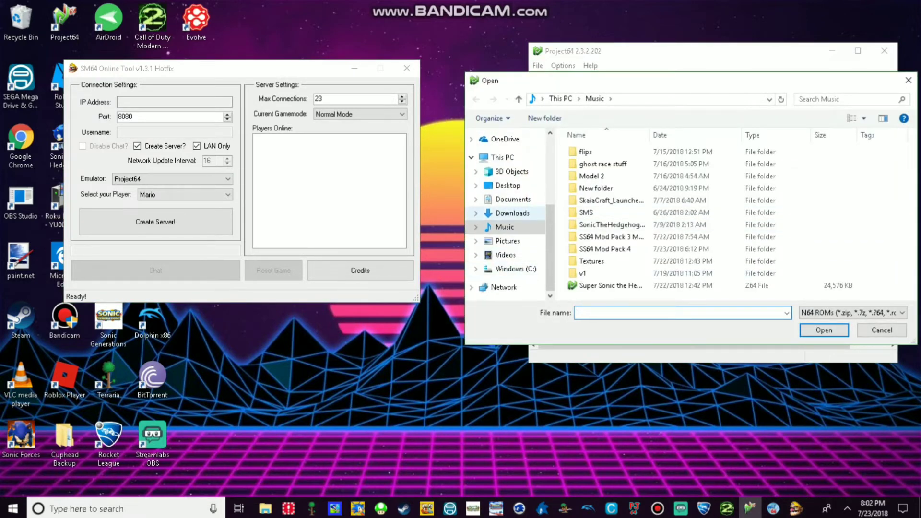
pyautogui.click(513, 214)
pyautogui.click(508, 241)
pyautogui.scroll(-3, 623, 237)
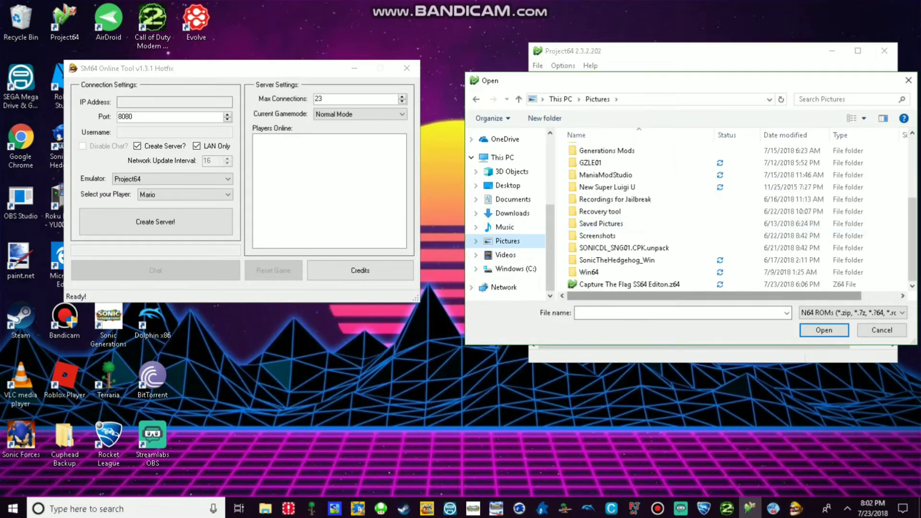
pyautogui.click(630, 284)
pyautogui.press('Return')
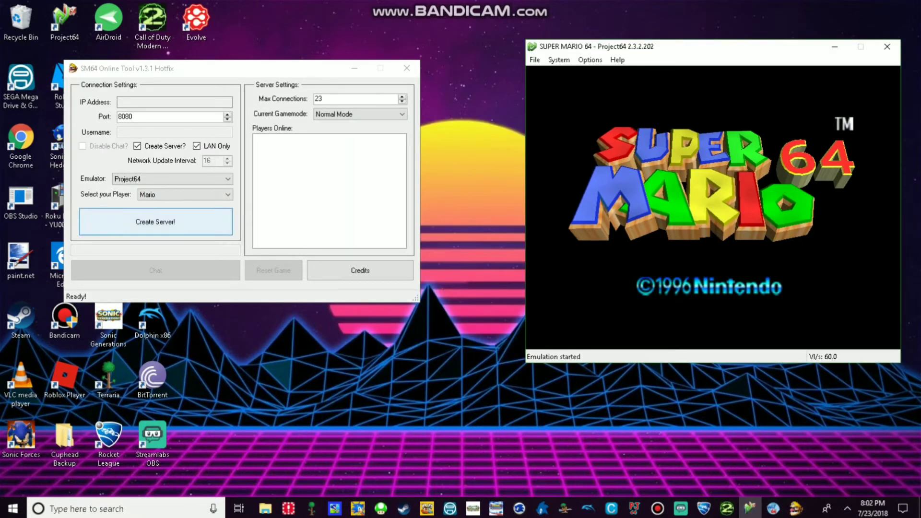
# Create the server in the SM64 Online Tool and move the game window closer to it.
pyautogui.click(156, 222)
pyautogui.moveTo(664, 53); pyautogui.dragTo(601, 48)
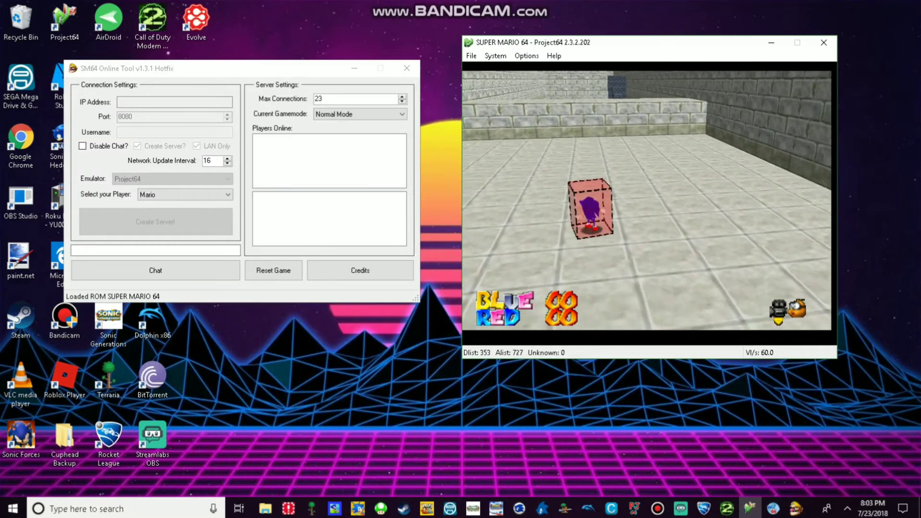
# Change the player character to Luigi in the SM64 Online Tool.
pyautogui.click(185, 194)
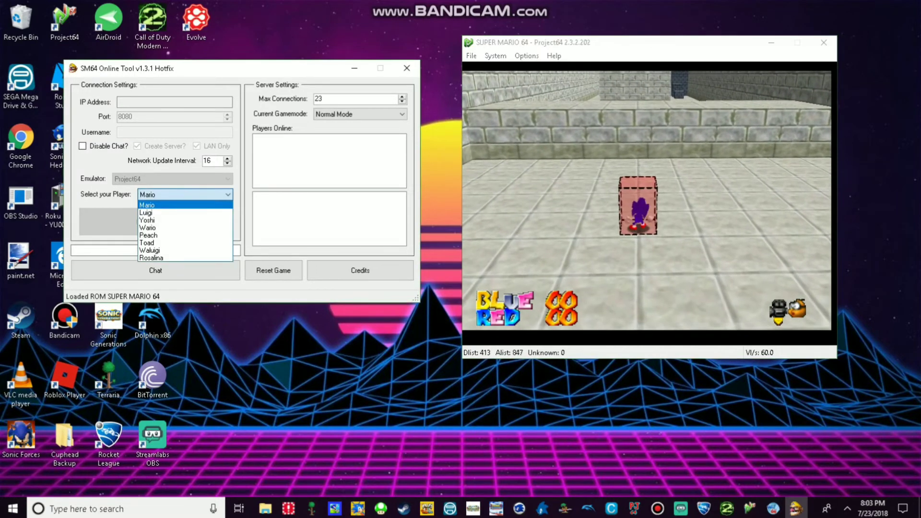
pyautogui.click(184, 213)
pyautogui.press('Down')
pyautogui.press('Up')
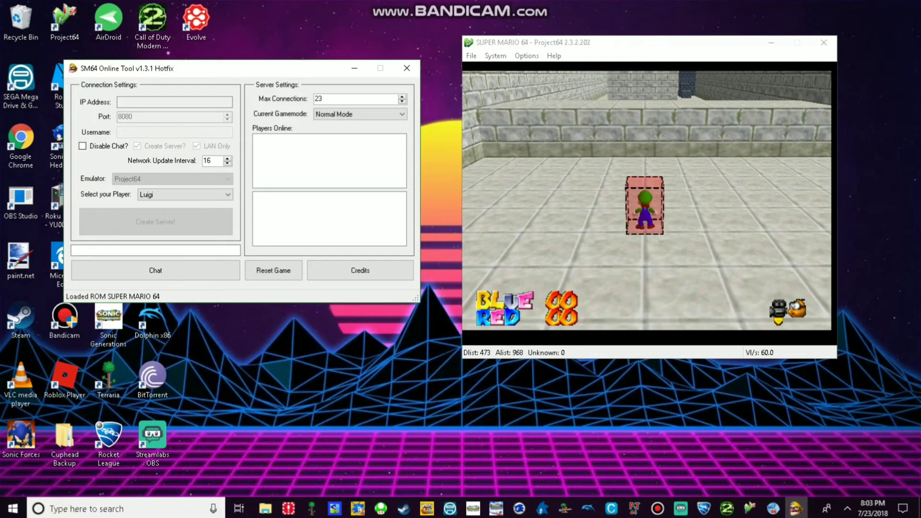
# Cycle the player character through Yoshi to Toad, and return to the game window.
pyautogui.click(185, 195)
pyautogui.click(185, 211)
pyautogui.press('Down')
pyautogui.press('Down')
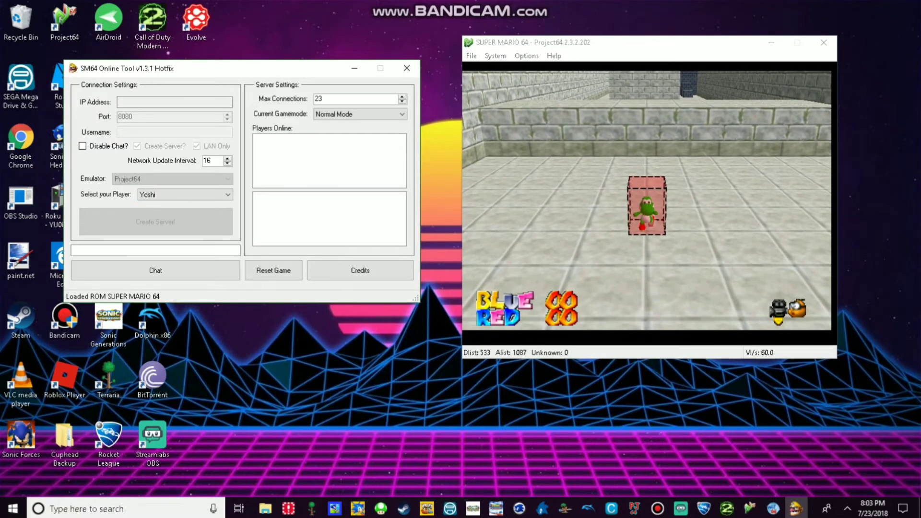
pyautogui.press('Down')
pyautogui.press('Down')
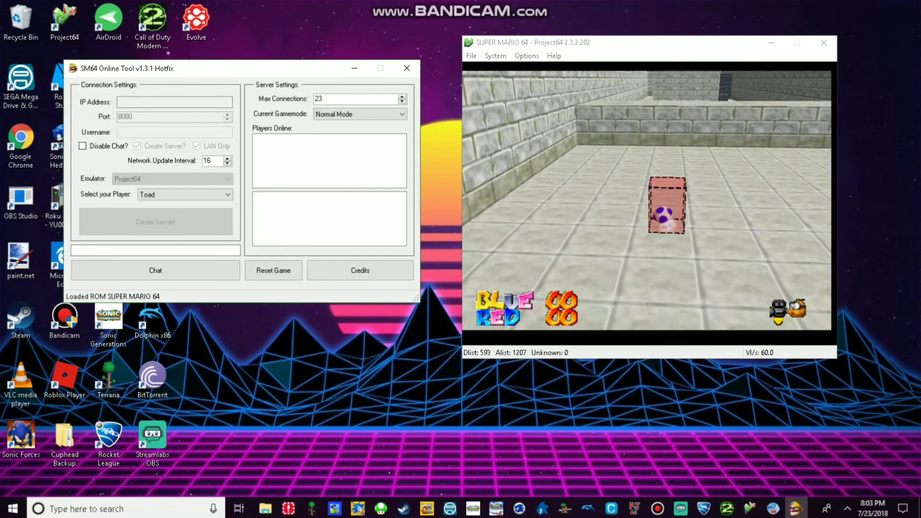
pyautogui.hotkey('alt', 'Tab')
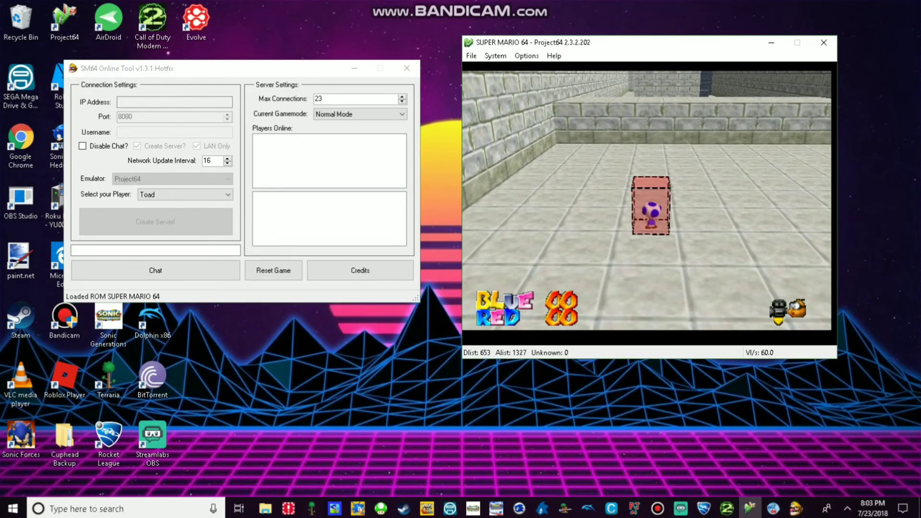
# Change the player character from Toad back to Luigi and return to the game window.
pyautogui.click(185, 194)
pyautogui.click(185, 212)
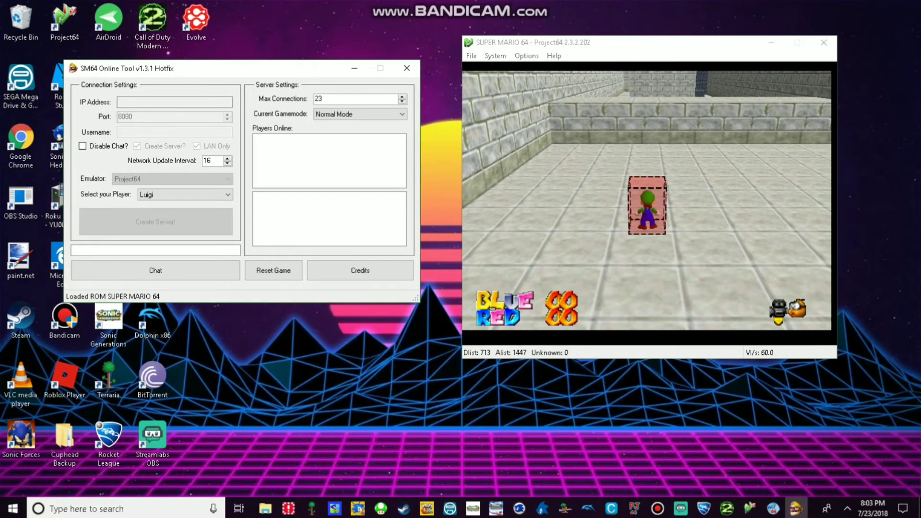
pyautogui.hotkey('alt', 'Tab')
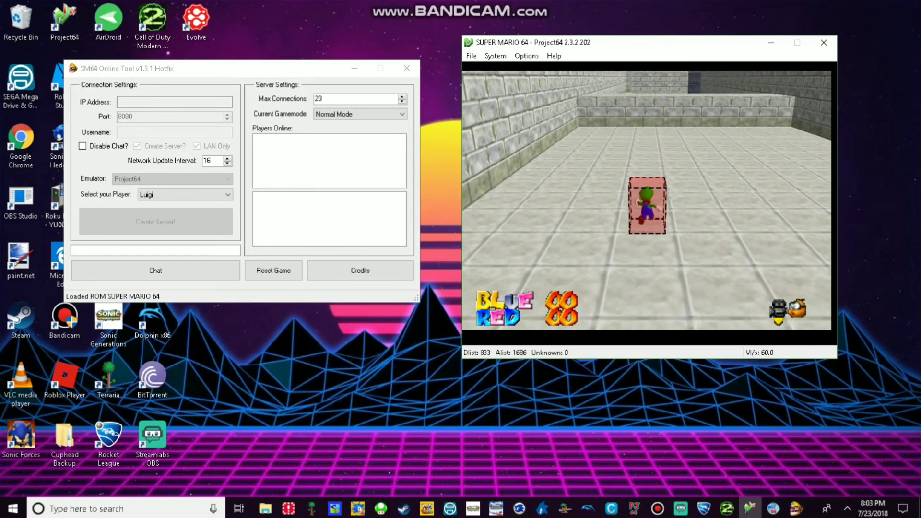
# Change the player character to Yoshi and move it forward past the lava pit in the game.
pyautogui.click(185, 194)
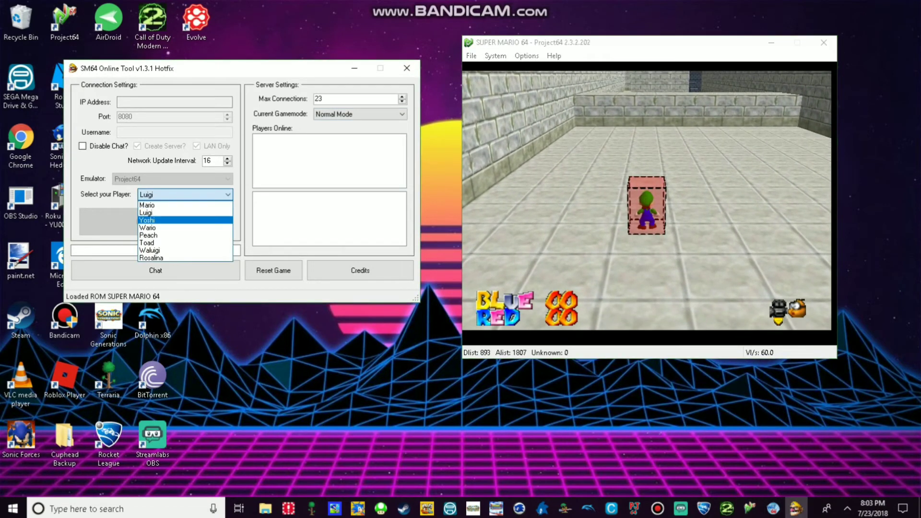
pyautogui.click(184, 219)
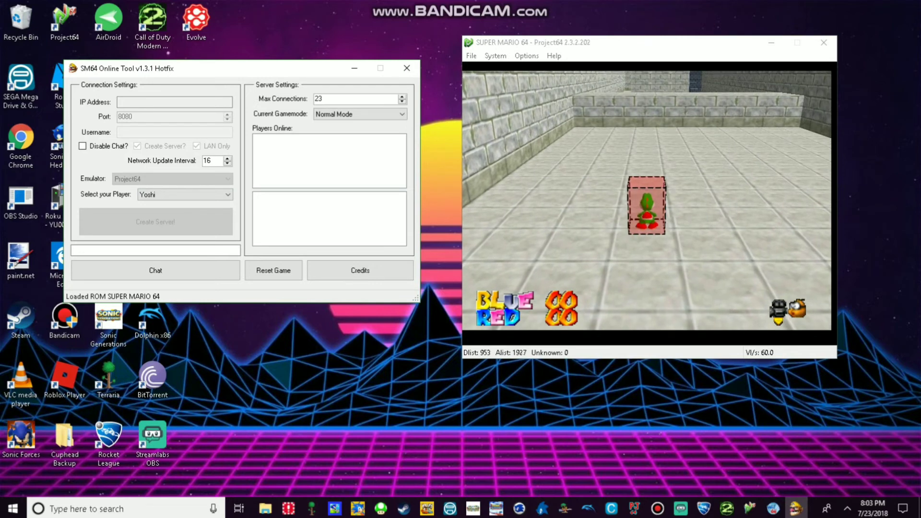
pyautogui.hotkey('alt', 'Tab')
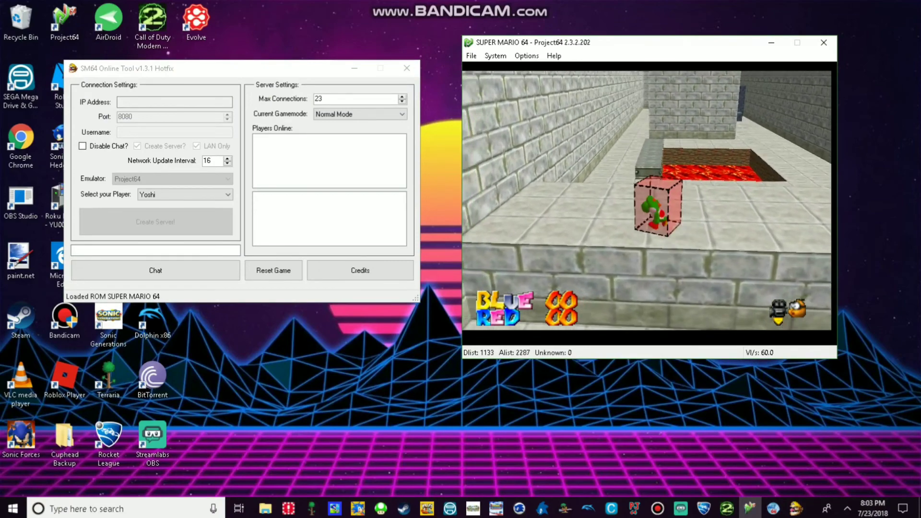
pyautogui.press('Up')
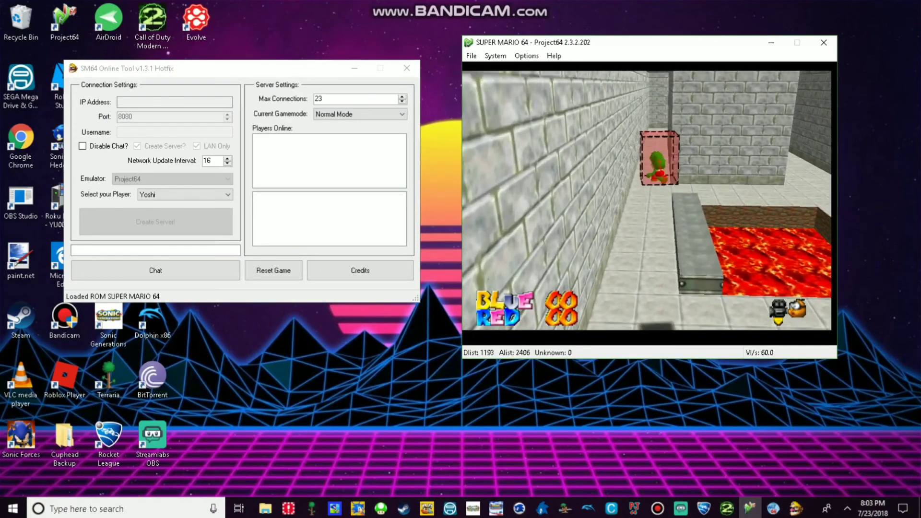